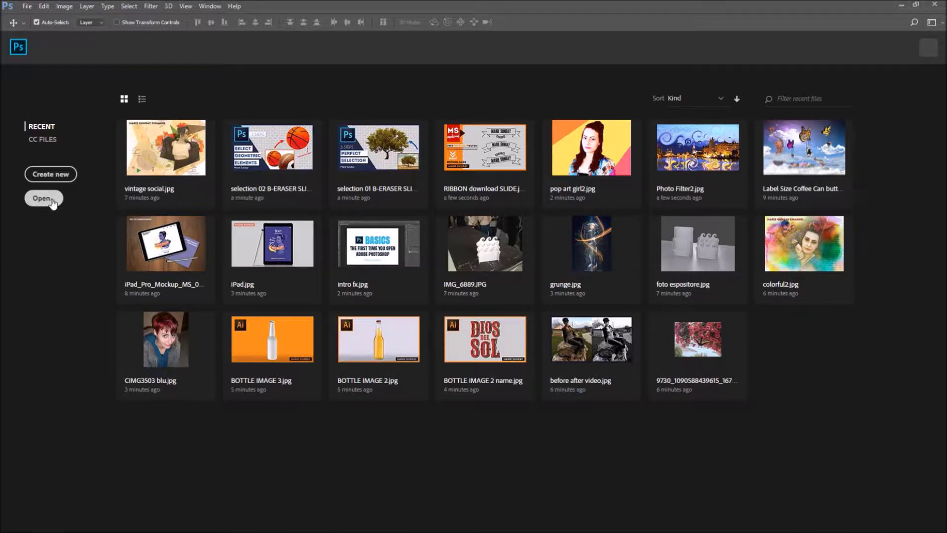
Open IMG_6889.JPG from the recent files on the start screen
click(27, 7)
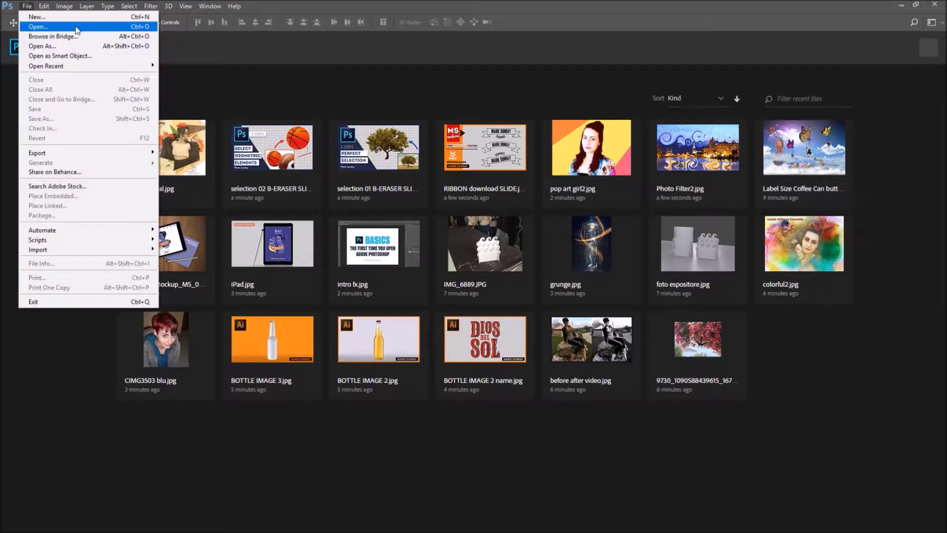
click(253, 80)
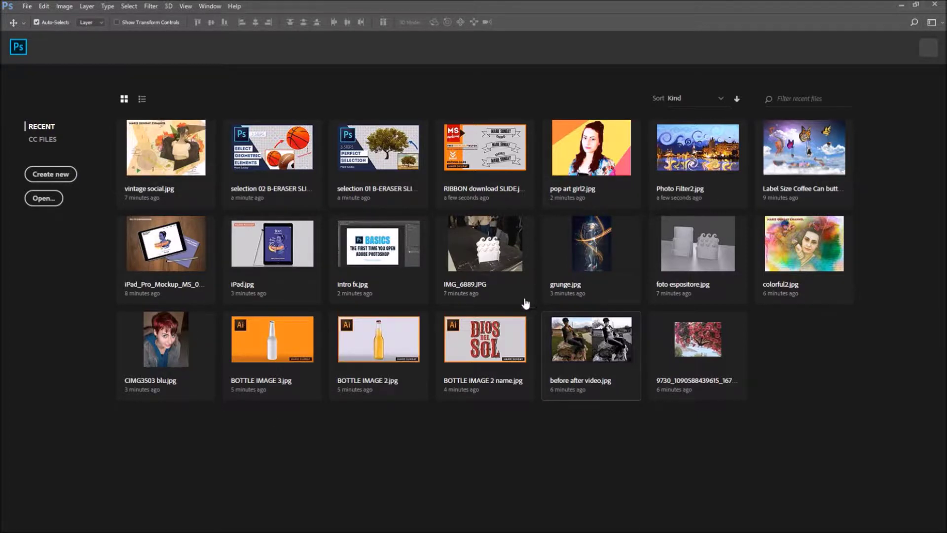
click(478, 239)
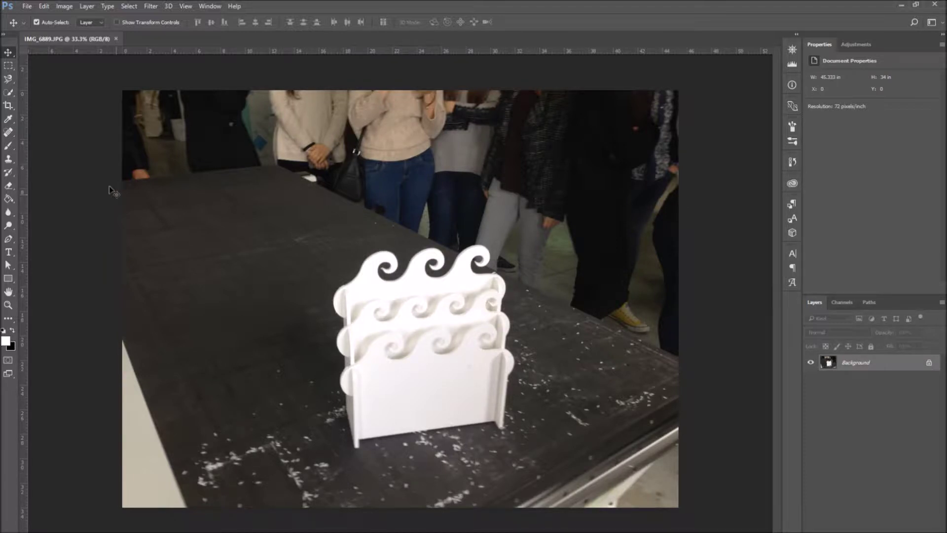
Save the photo under the name picture in Photoshop (*.PSD) format
click(27, 6)
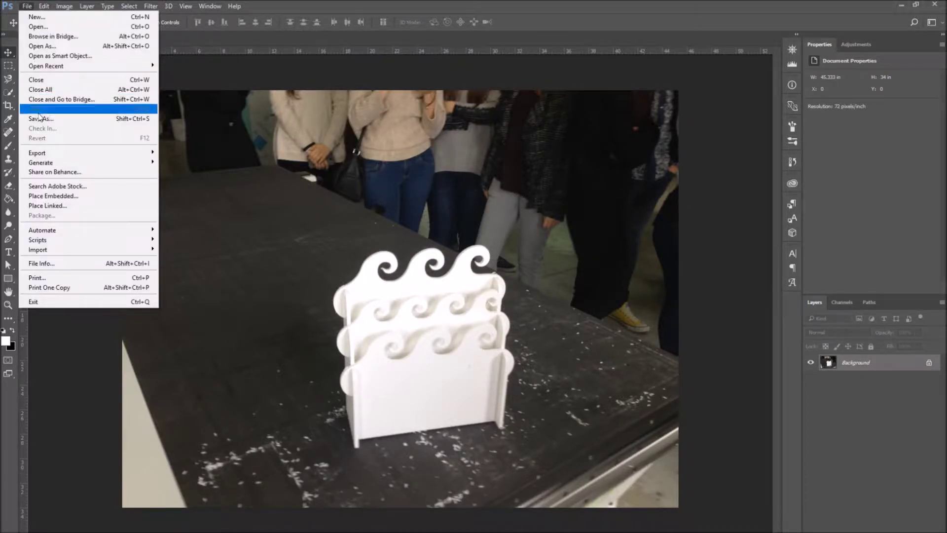
click(67, 119)
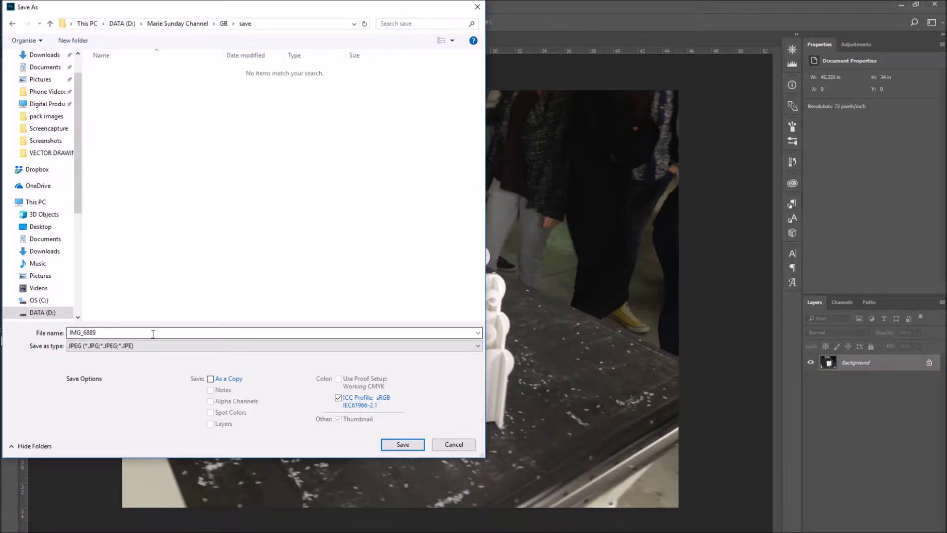
text(picture)
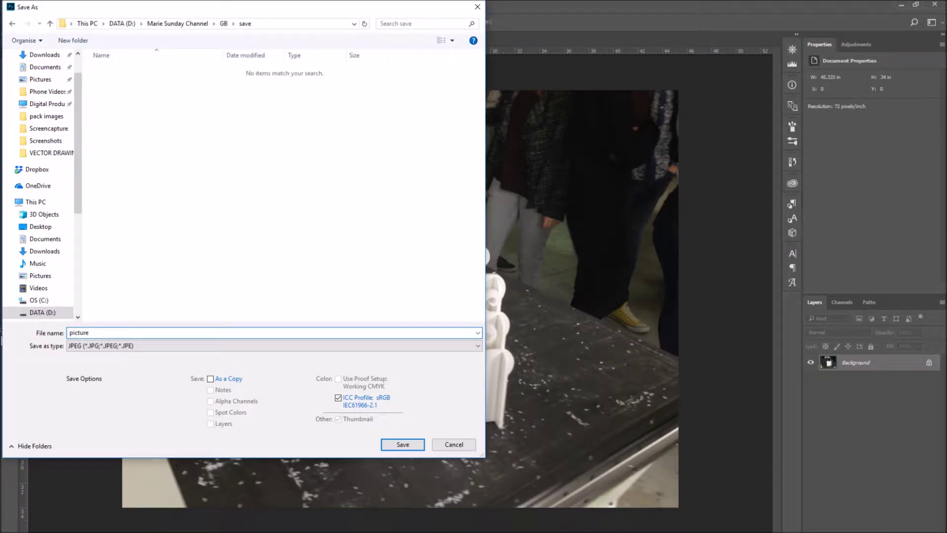
click(440, 347)
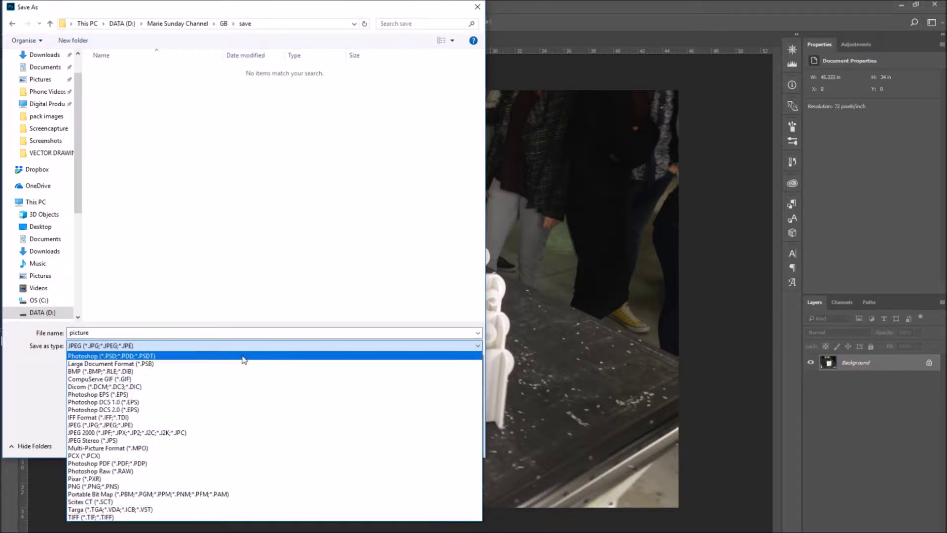
click(172, 357)
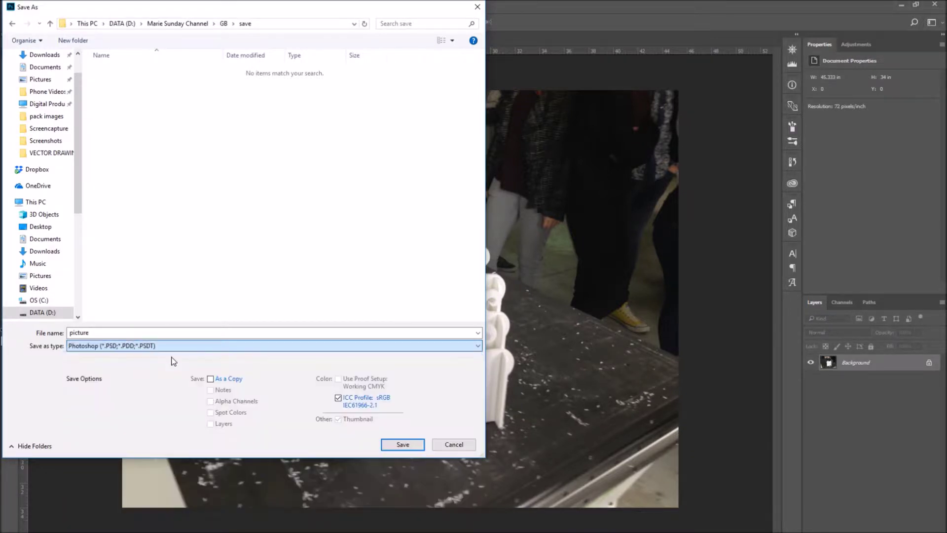
click(401, 446)
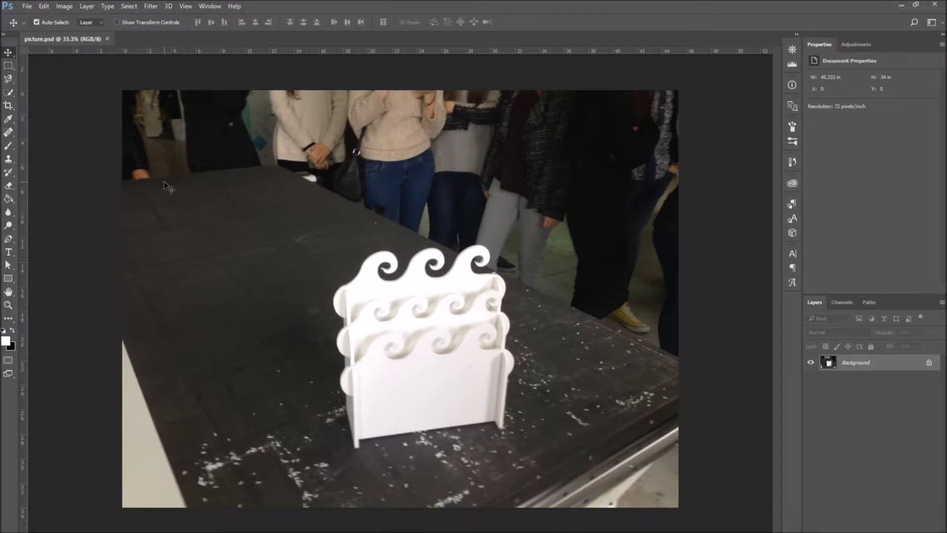
Crop the photo tightly around the white rack, trimming all four sides, and apply the crop
click(9, 106)
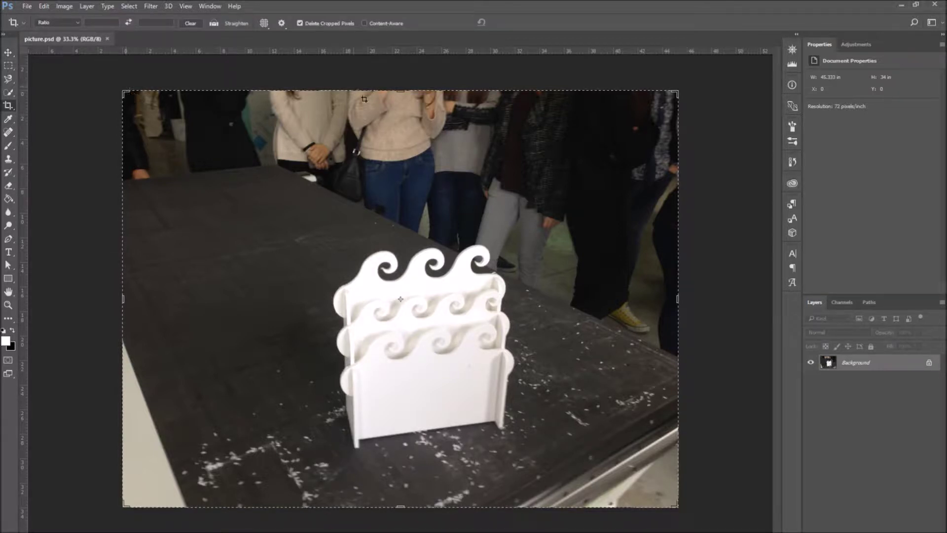
drag(400, 90, 402, 143)
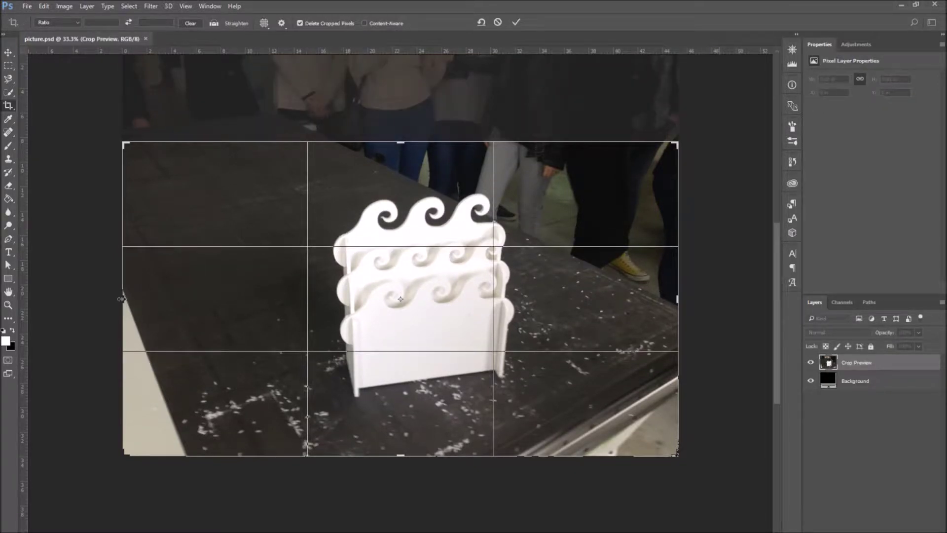
drag(121, 299, 183, 298)
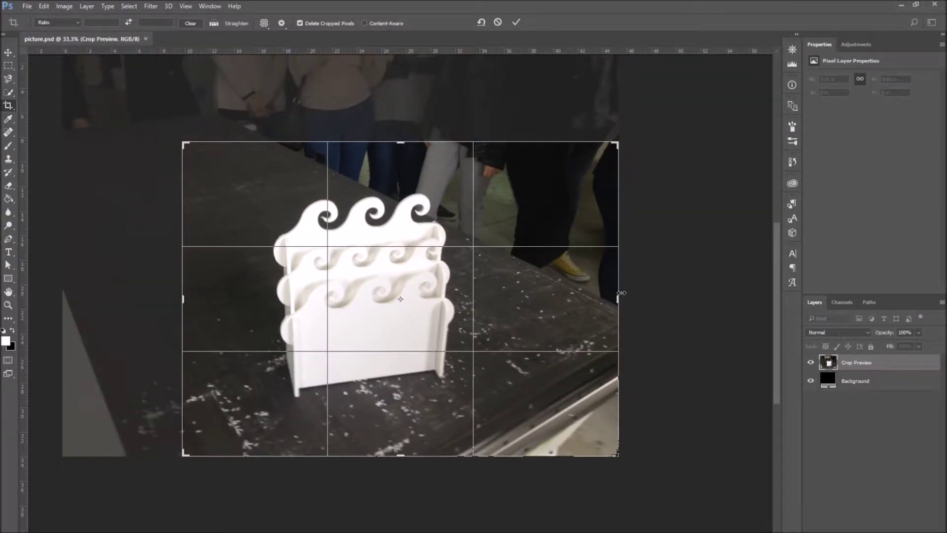
drag(621, 293, 568, 293)
drag(397, 454, 396, 433)
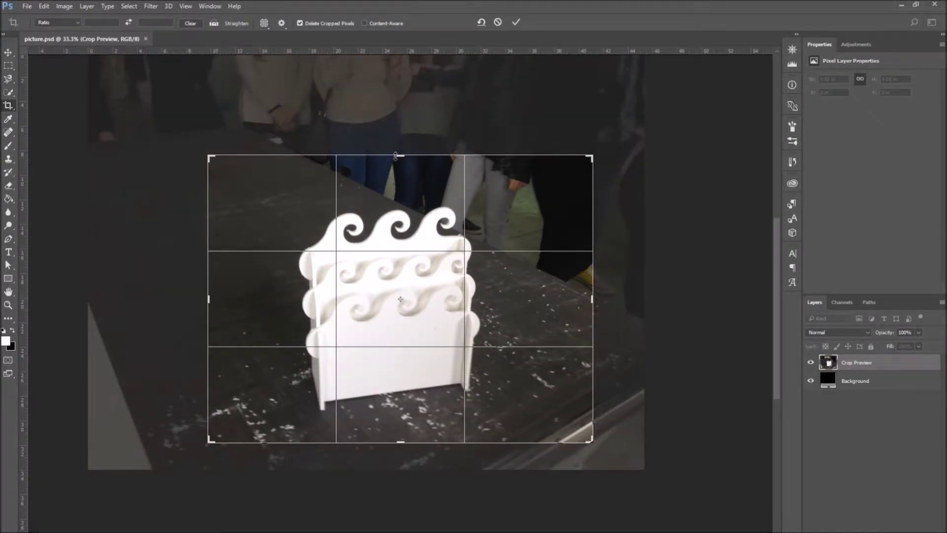
drag(395, 156, 396, 173)
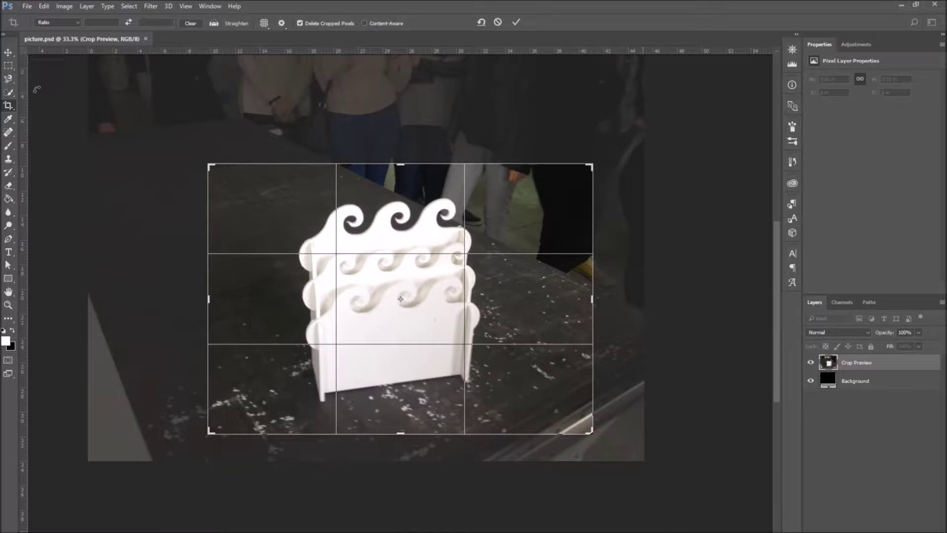
click(8, 52)
click(426, 211)
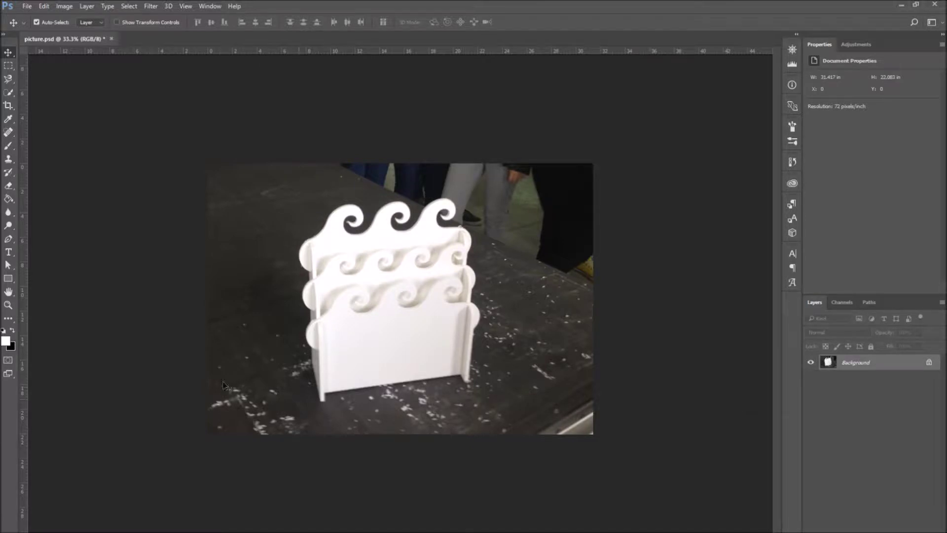
Save the cropped picture.psd
click(26, 7)
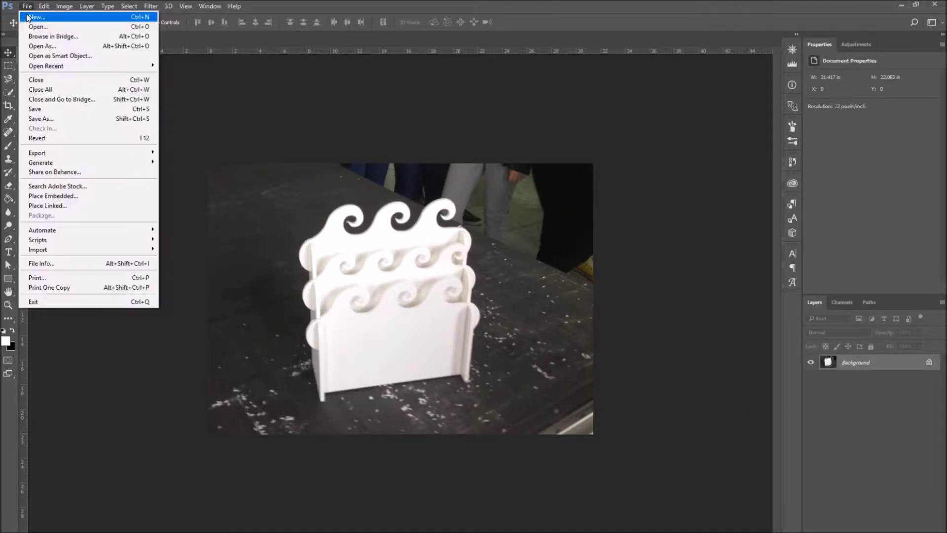
click(51, 110)
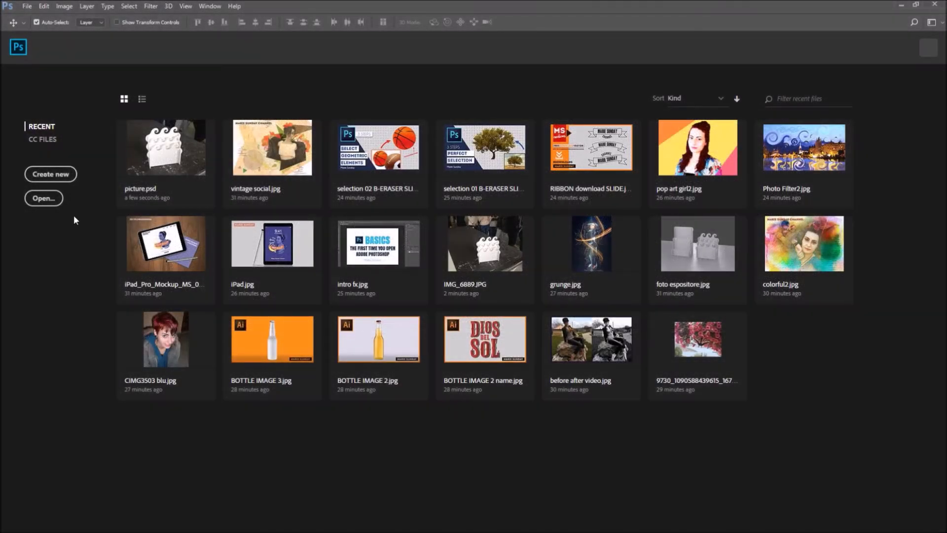
Bring up the New Document dialog with its recently used document sizes
click(41, 179)
click(27, 7)
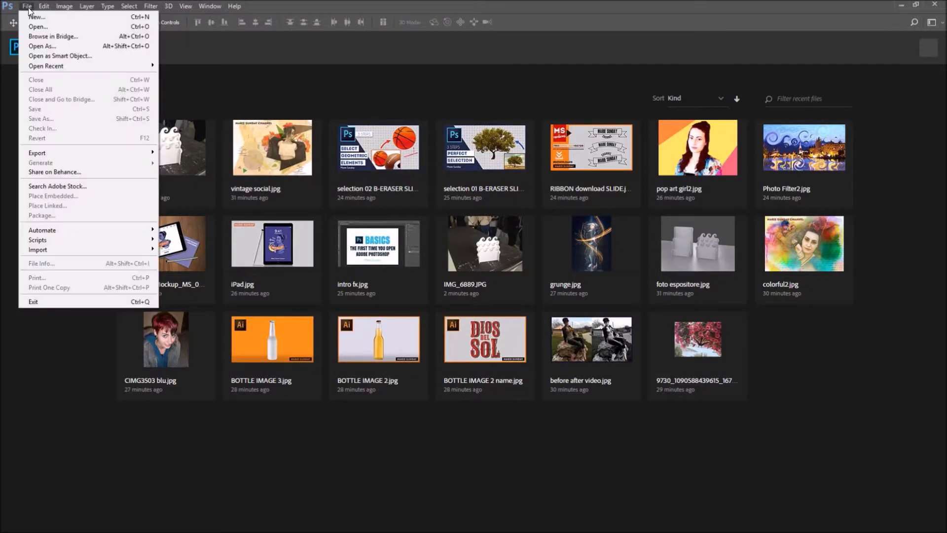
click(69, 20)
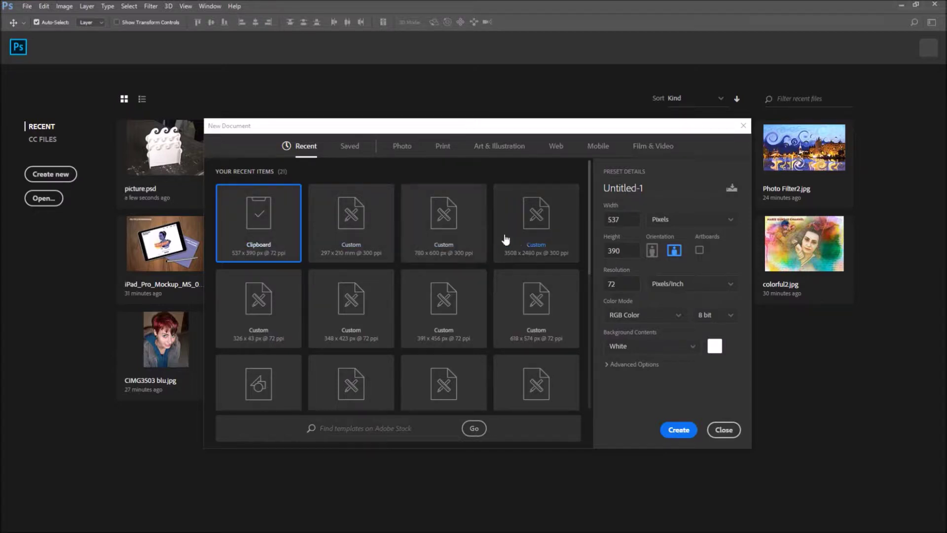
Look through the Print, Web and Photo preset categories
scroll(410, 262, down, 4)
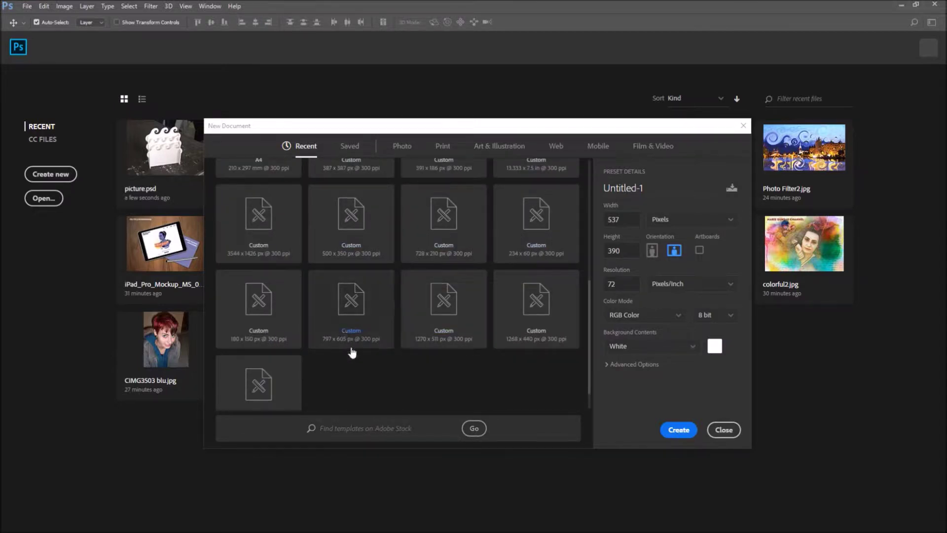
scroll(351, 350, up, 5)
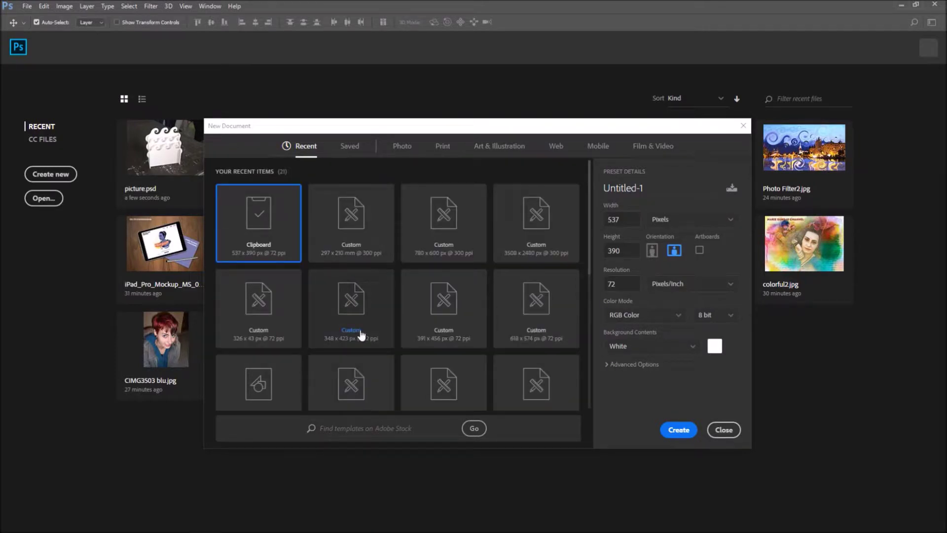
click(441, 148)
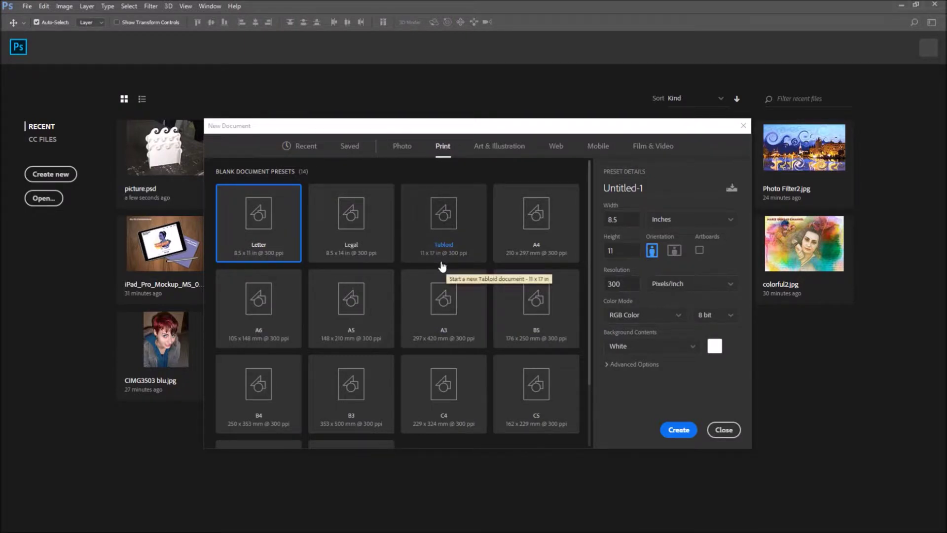
click(559, 150)
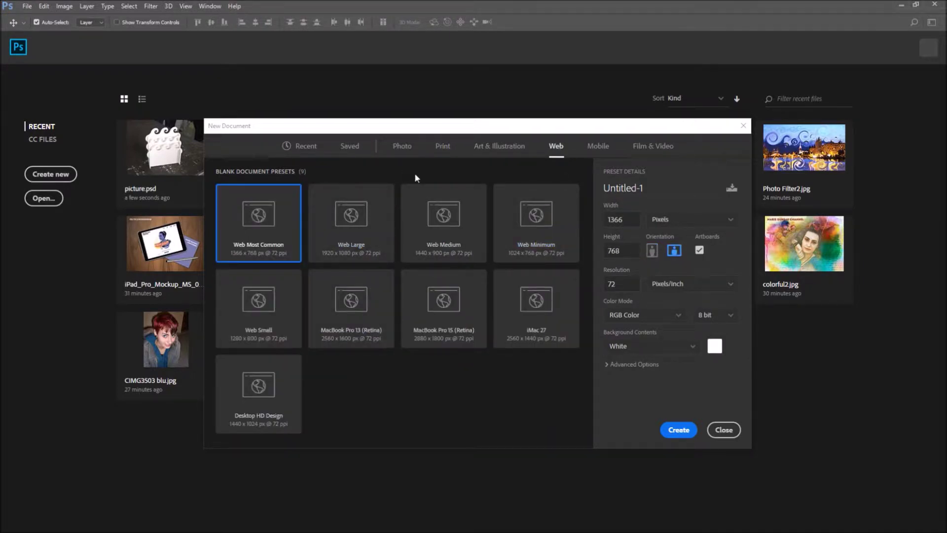
click(402, 147)
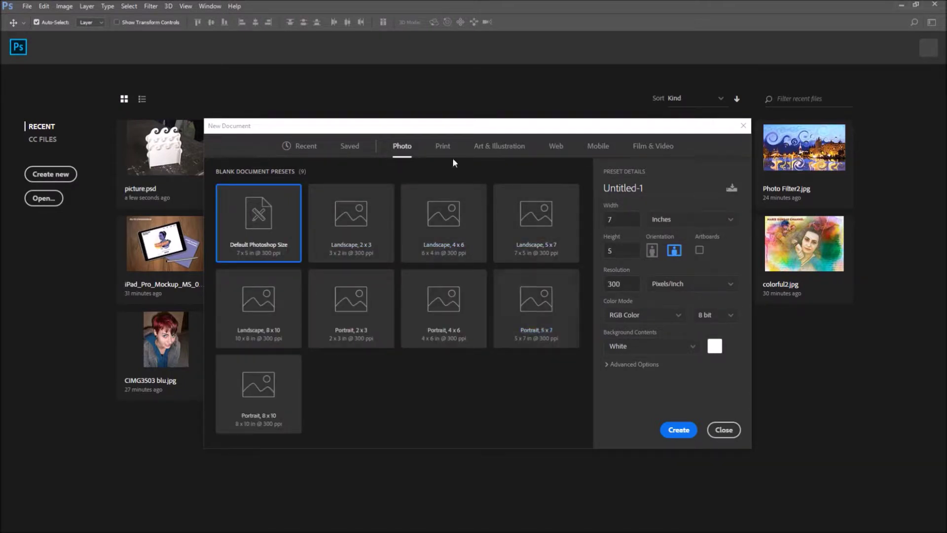
Create a blank document from the Print A4 preset at 300 pixels/inch
click(443, 147)
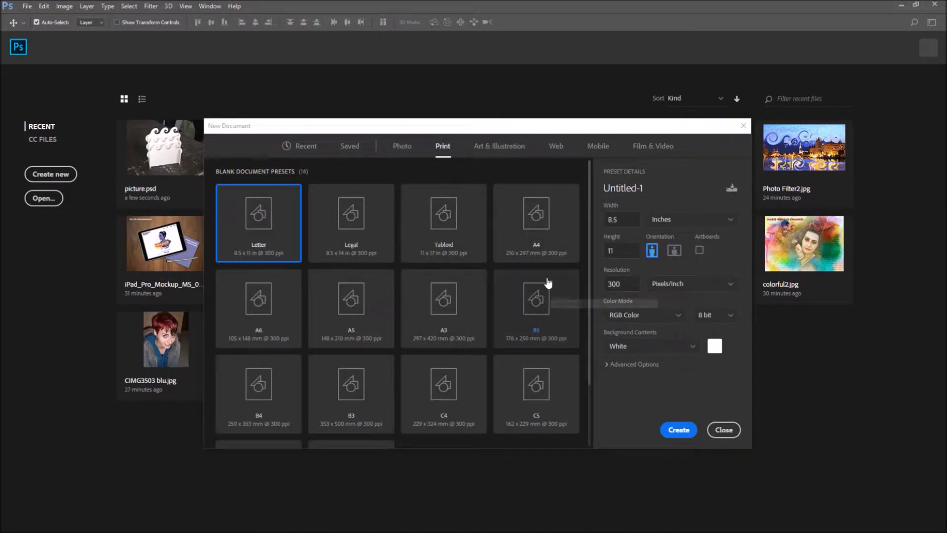
click(546, 236)
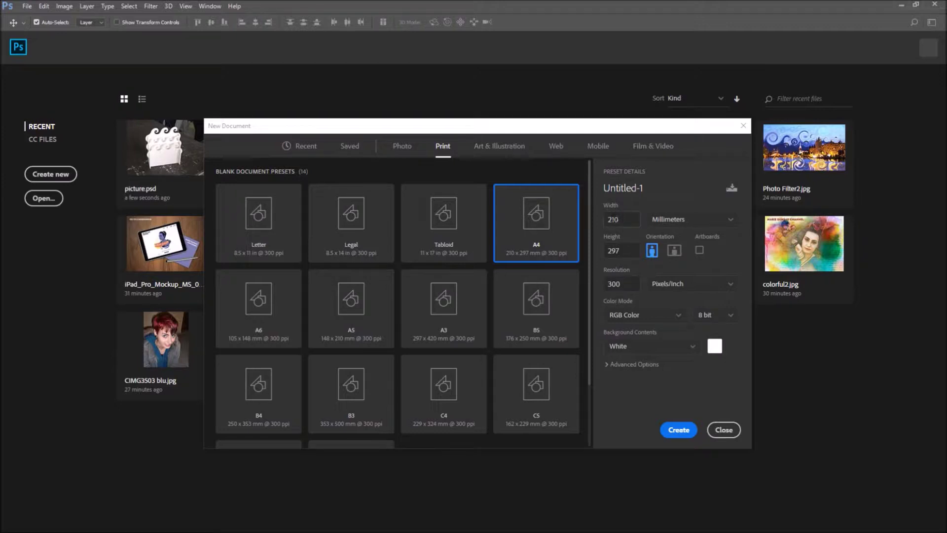
click(628, 287)
click(679, 431)
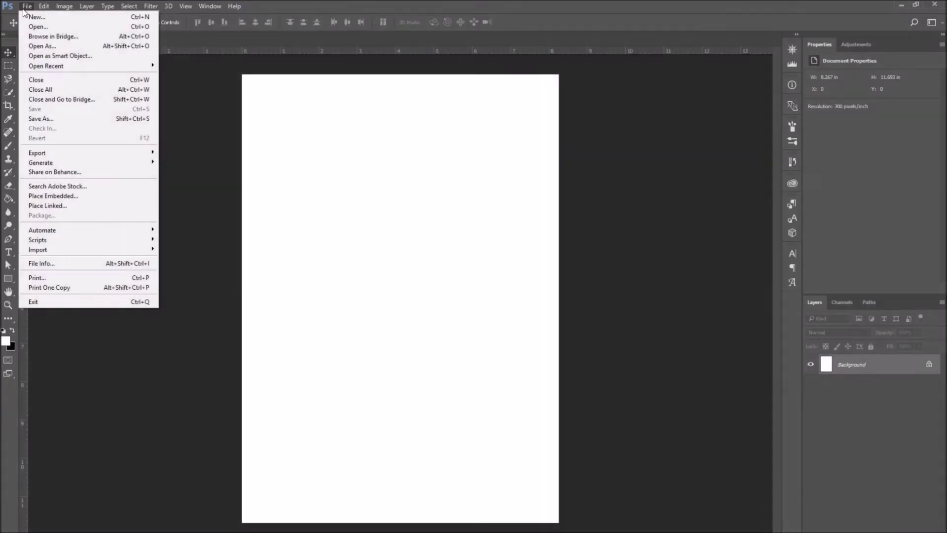
In a shortened Save As window, name the A4 document Type and list the file formats
click(87, 120)
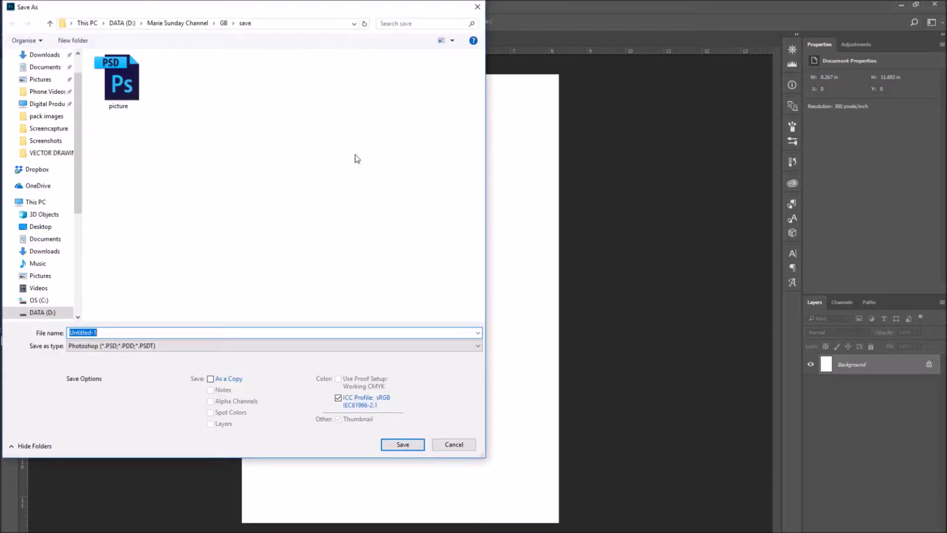
drag(258, 458, 257, 374)
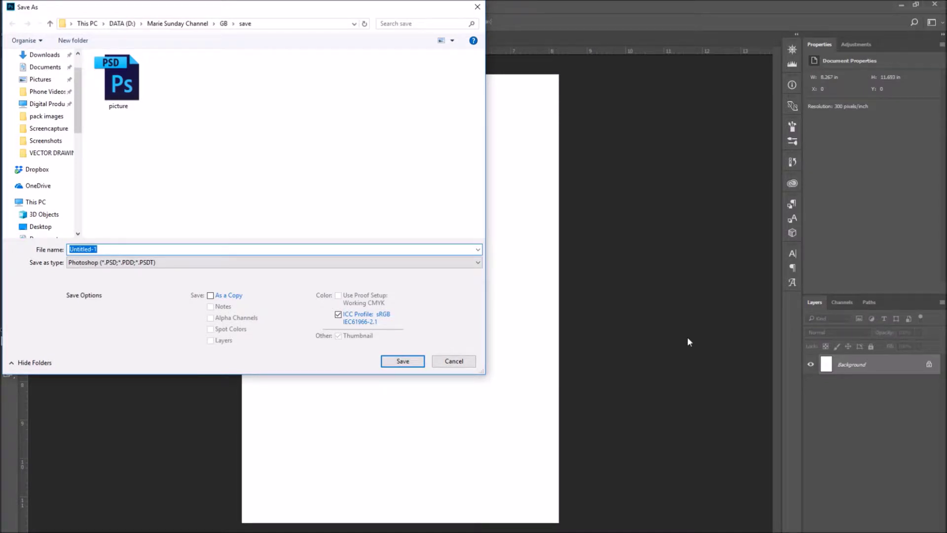
text(Type)
click(300, 263)
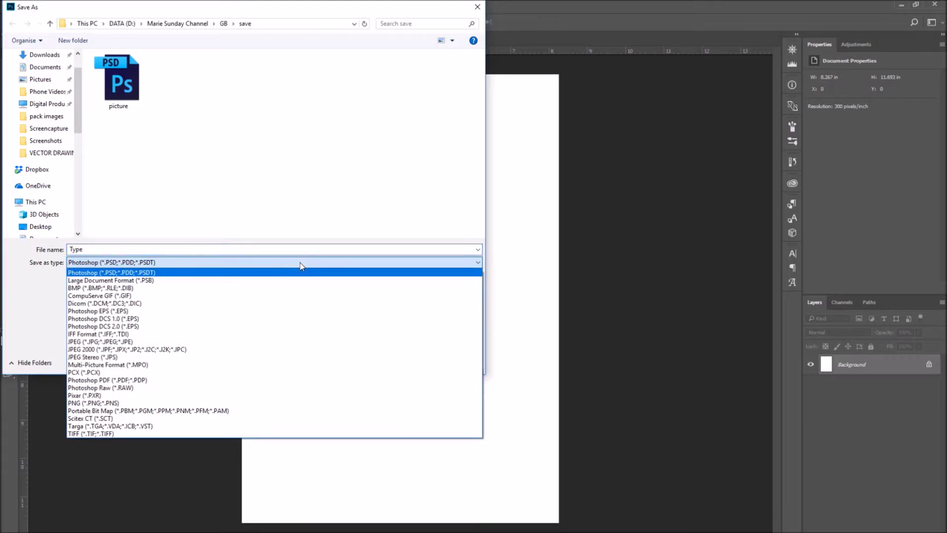